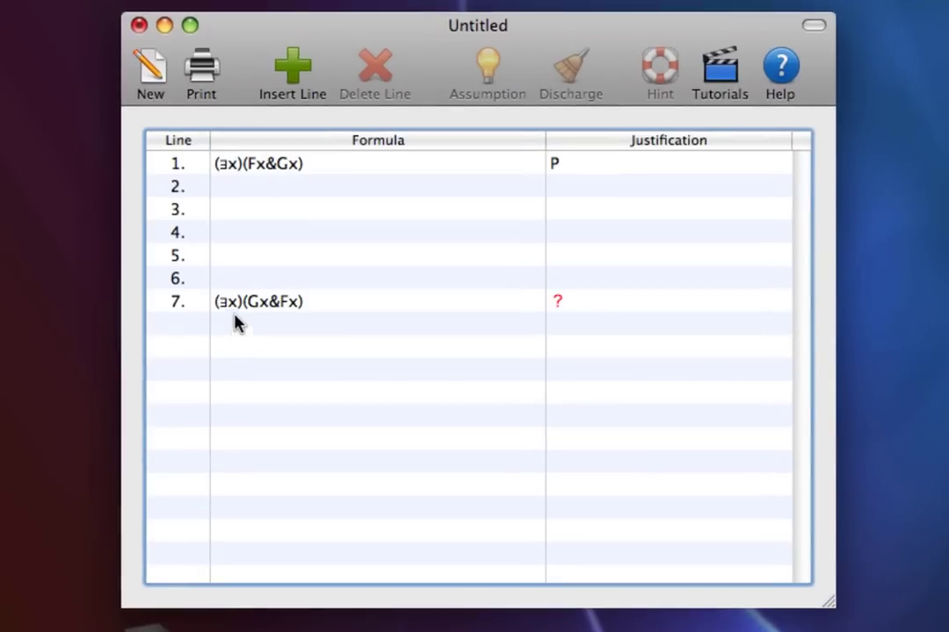
Enter ∃E as the justification for the conclusion (∃x)(Gx&Fx) on line 7
left_click(244, 180)
left_click(239, 316)
left_click(251, 309)
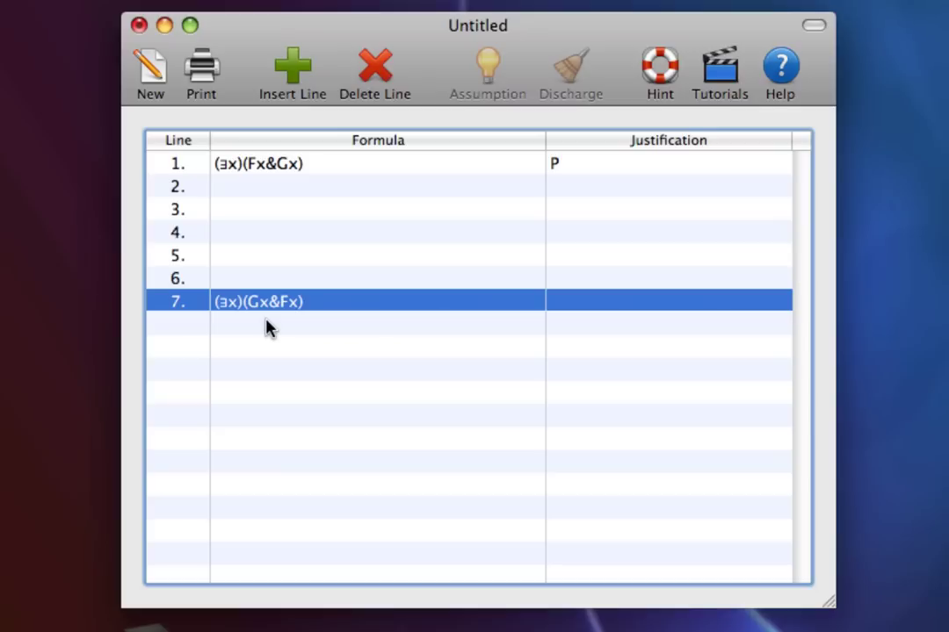
key("Return")
key("Tab")
type("∃E")
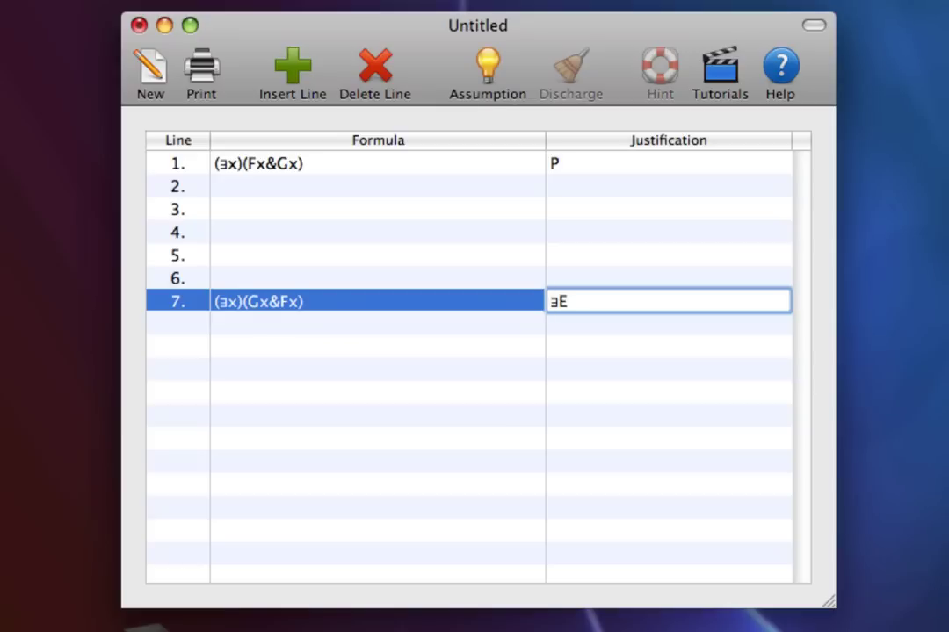
key("Return")
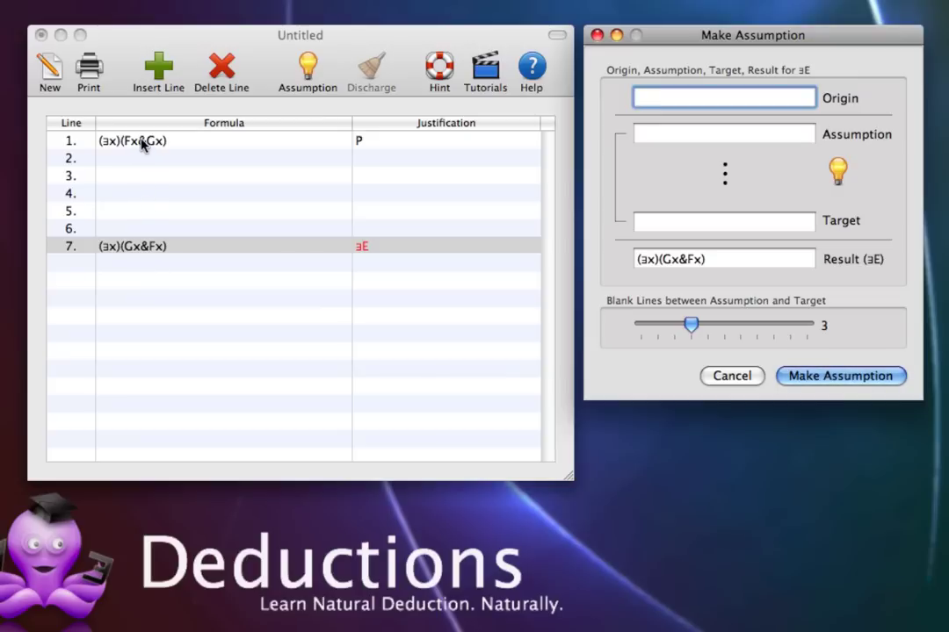
Make the ∃E assumption with (∃x)(Fx&Gx) as origin, Fa&Ga as assumption and (∃x)(Gx&Fx) as target
left_click_drag(144, 145, 676, 104)
key("Tab")
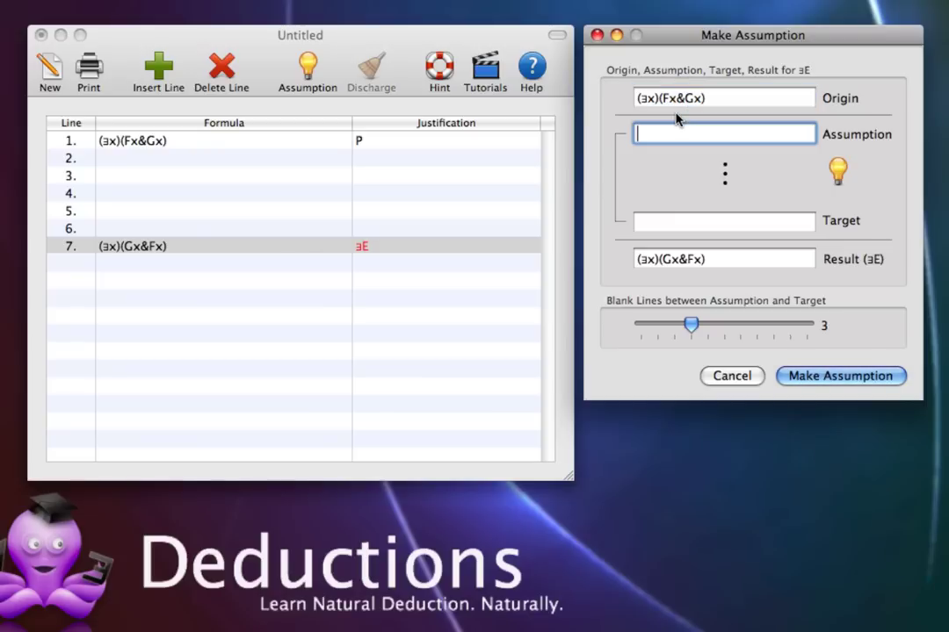
type("Fa&Ga")
left_click_drag(149, 247, 758, 226)
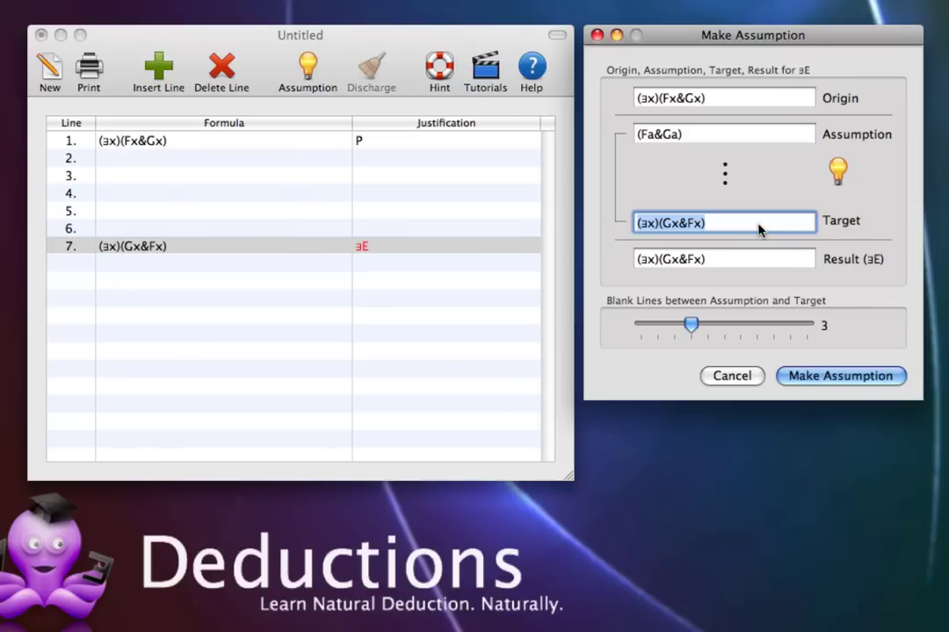
left_click(804, 377)
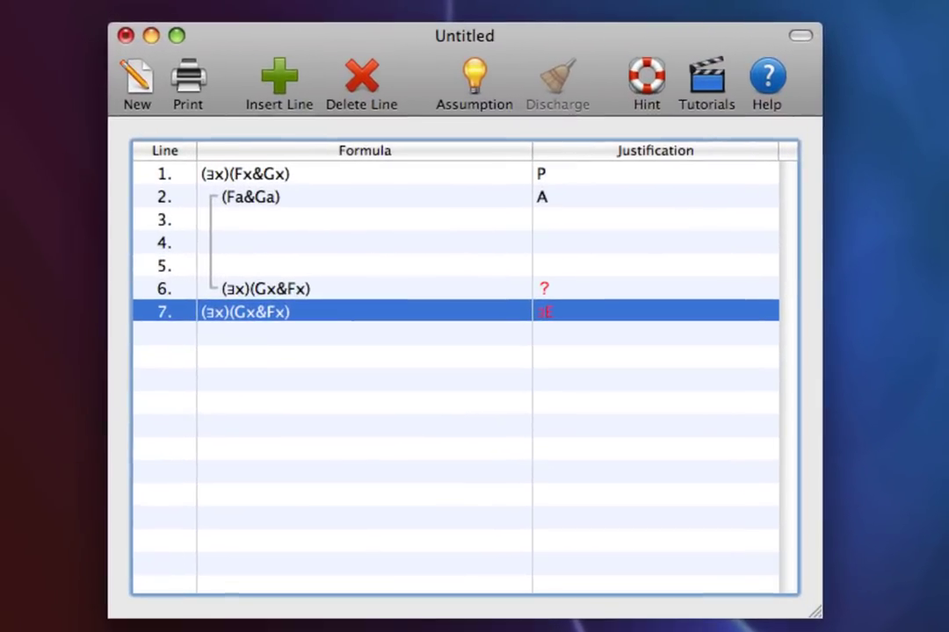
Fill in line 3 of the proof with the formula Fa and the justification 2 &E
key("Up")
key("Up")
key("Up")
key("Up")
key("Return")
type("Fa")
key("Tab")
type("2 &E")
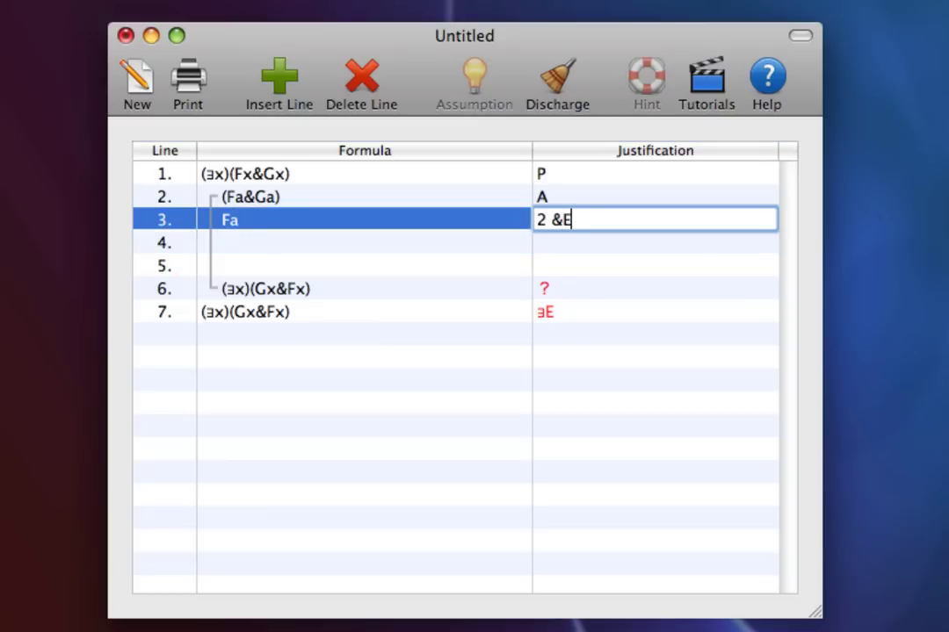
key("Tab")
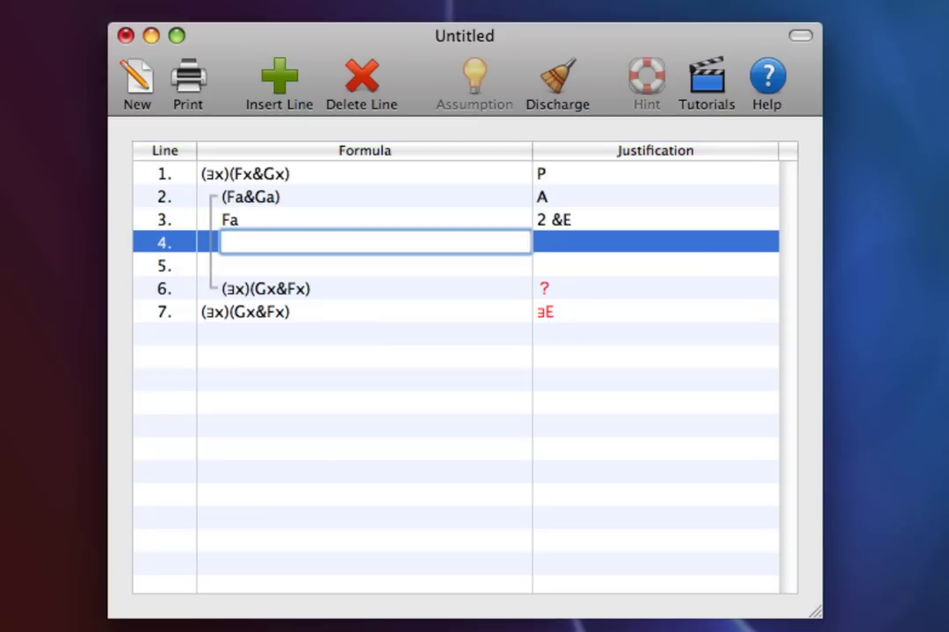
Fill in line 4 of the proof with the formula Ga and the justification 2 &E
type("Ga")
key("Tab")
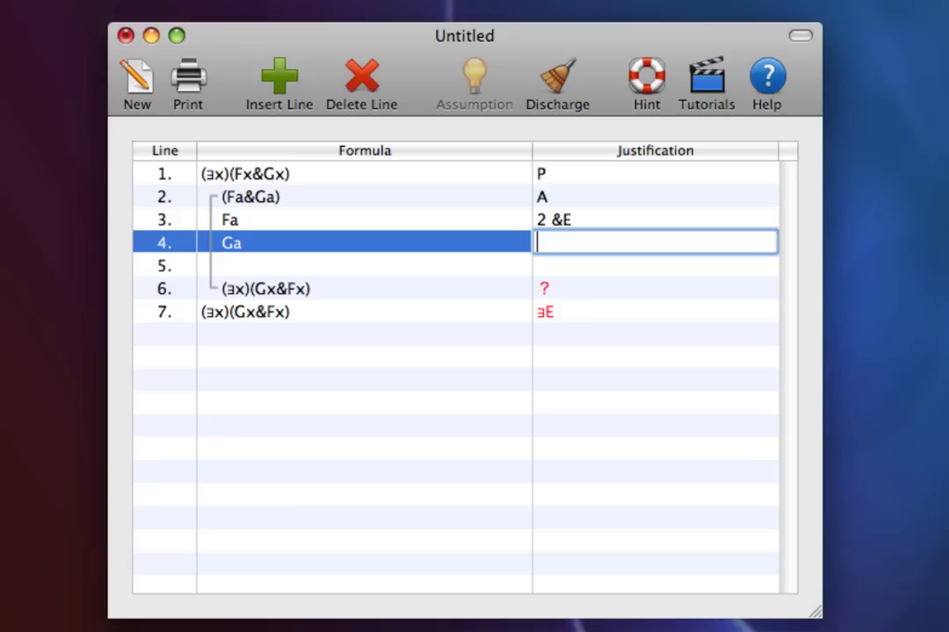
type("2 &E")
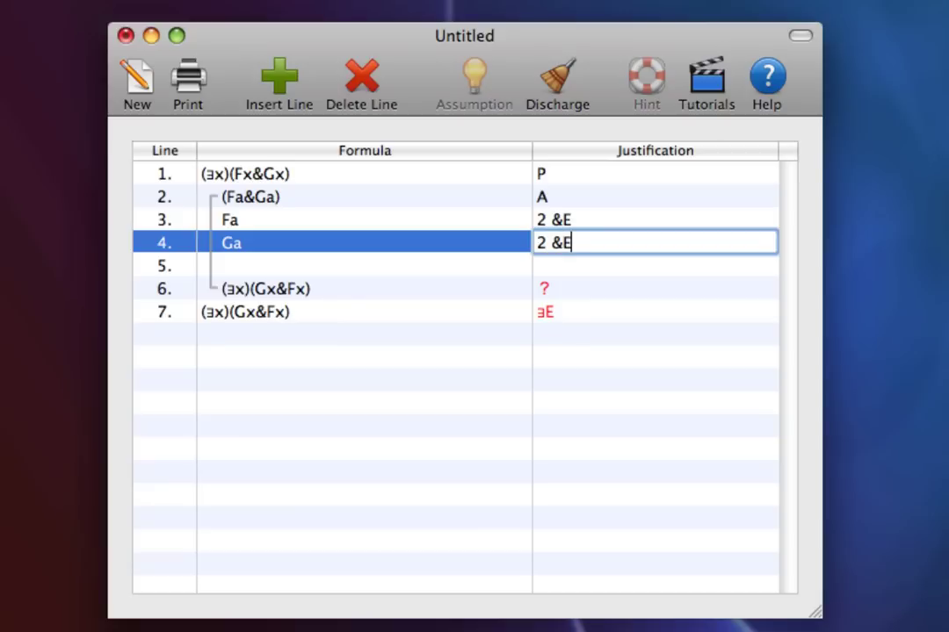
key("Tab")
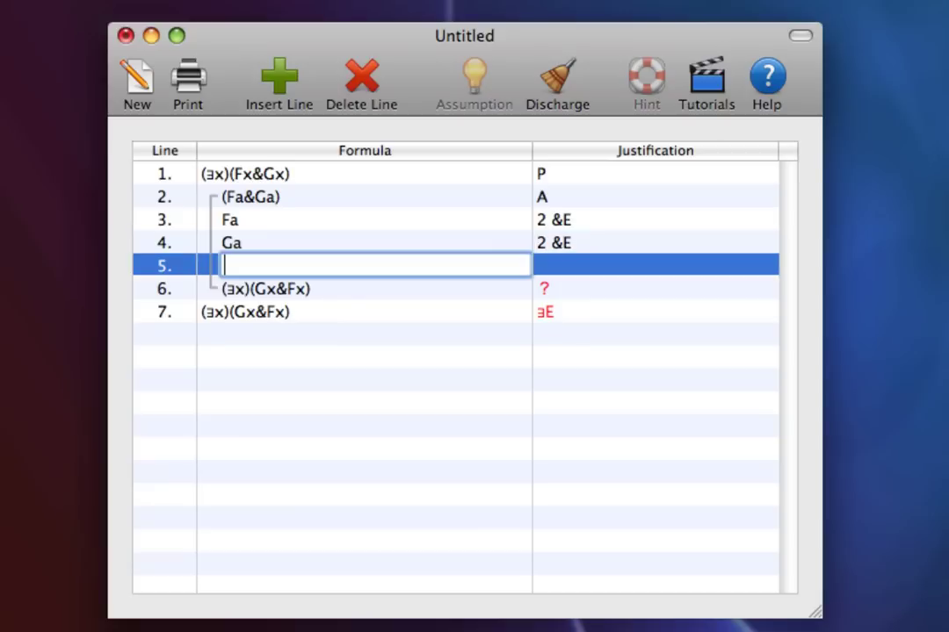
Derive (Ga&Fa) on line 5 by giving only the justification 4,3 &I, and justify line 6 with 5 ∃I
key("Tab")
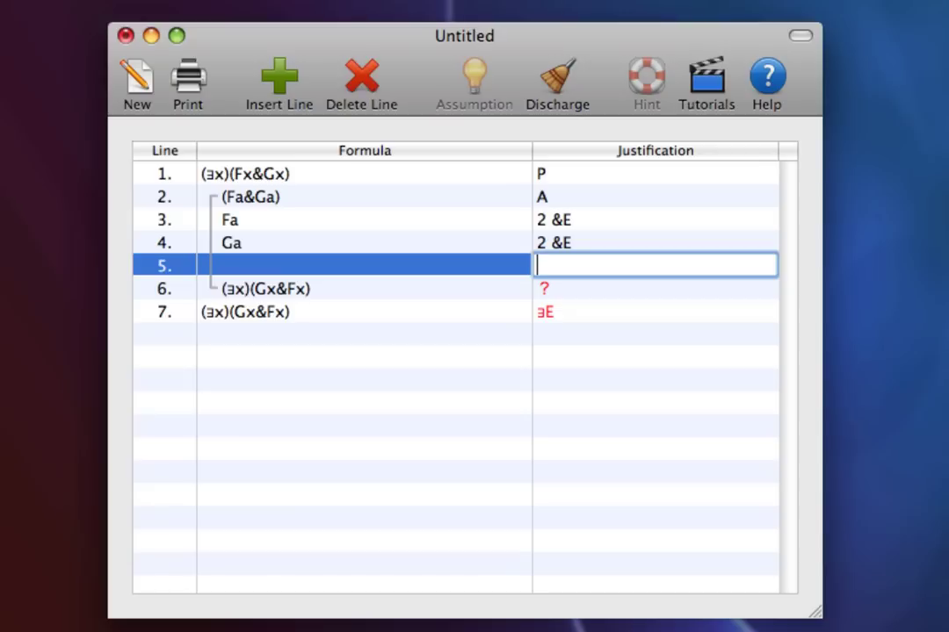
type("4,3 &I")
key("Return")
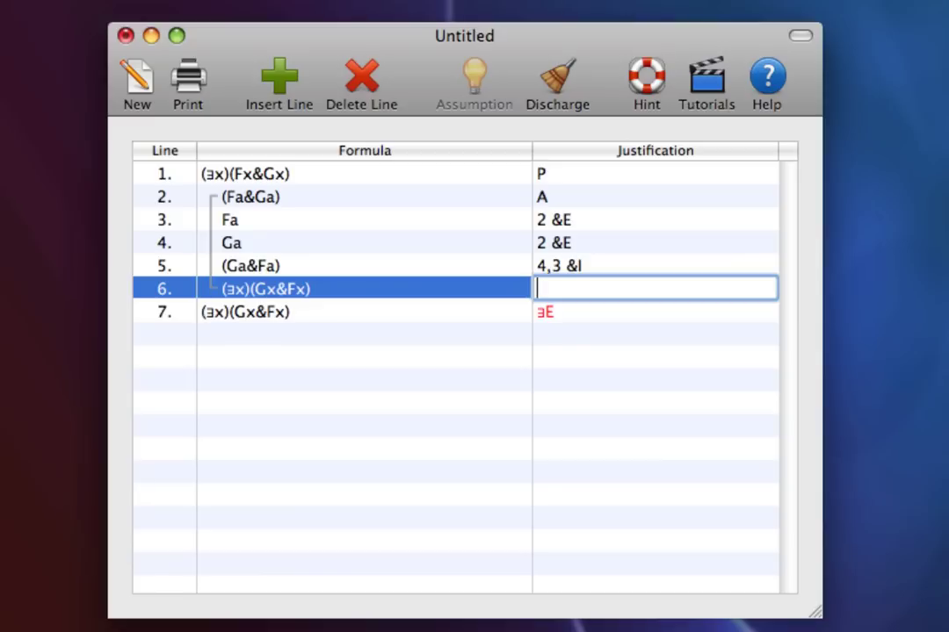
type("5 ∃I")
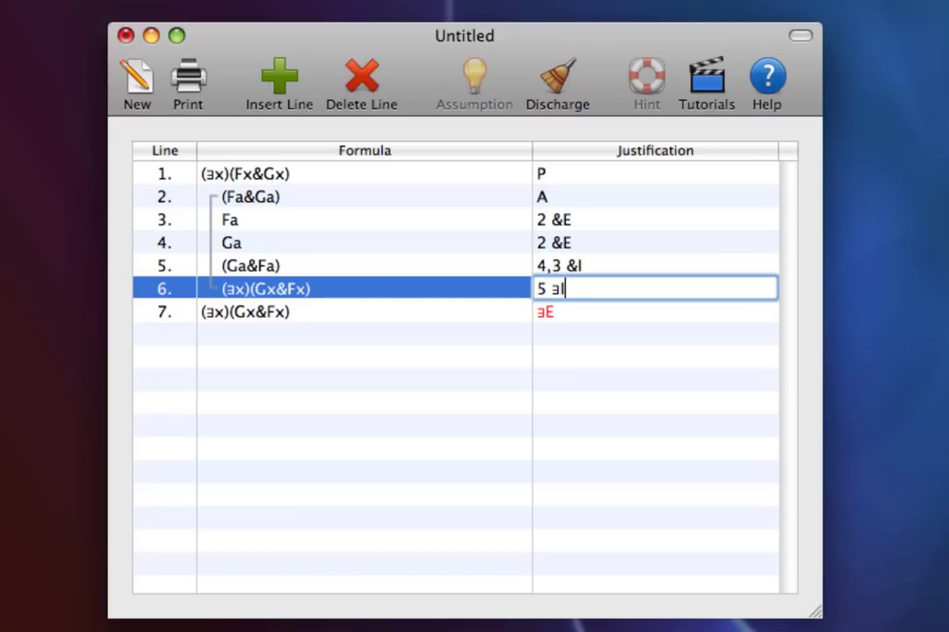
key("Return")
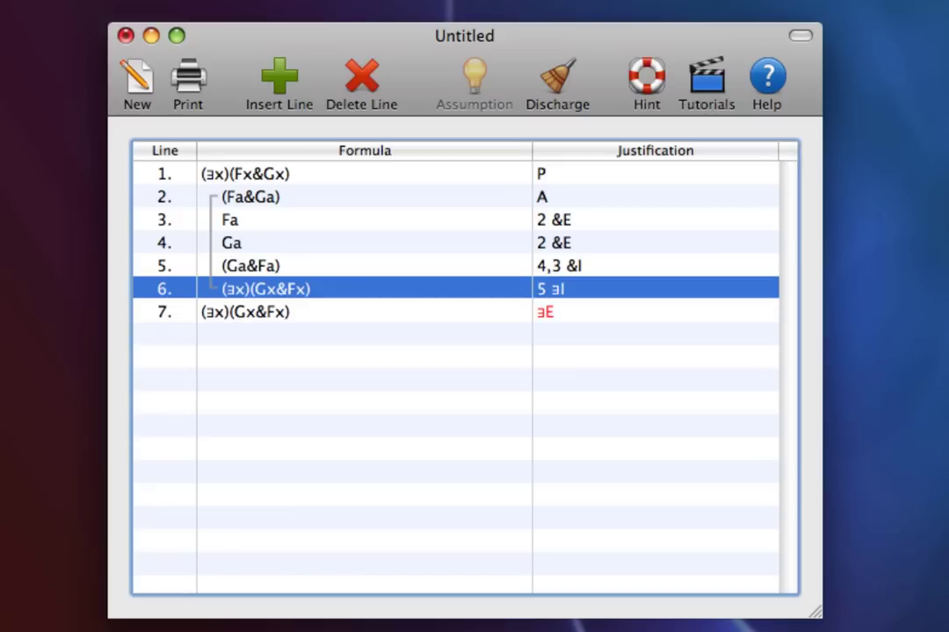
Complete the justification of line 7 as 1,2,6 ∃E and clear the line selection
left_click(655, 312)
left_click(654, 312)
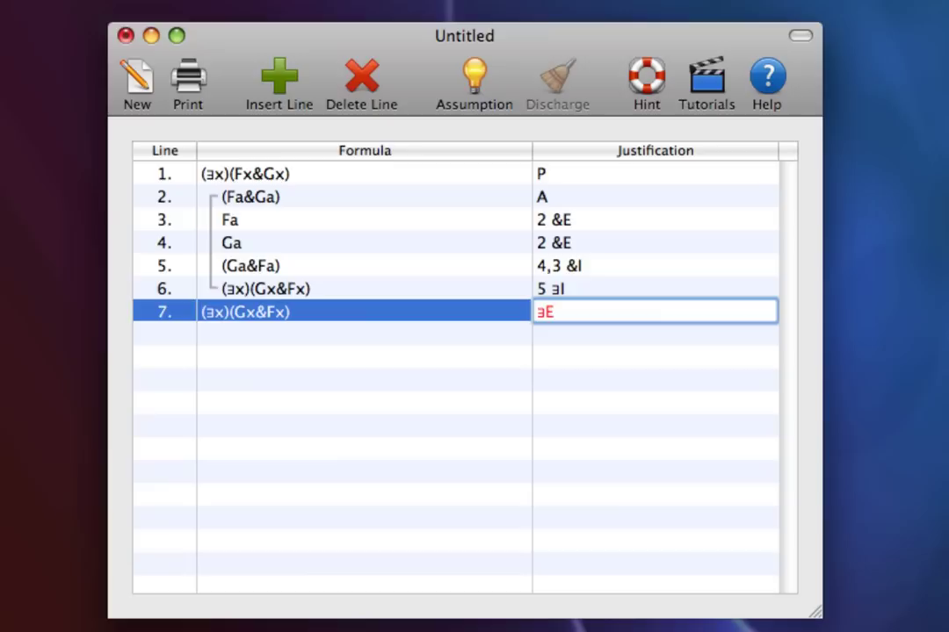
type("1,2,6")
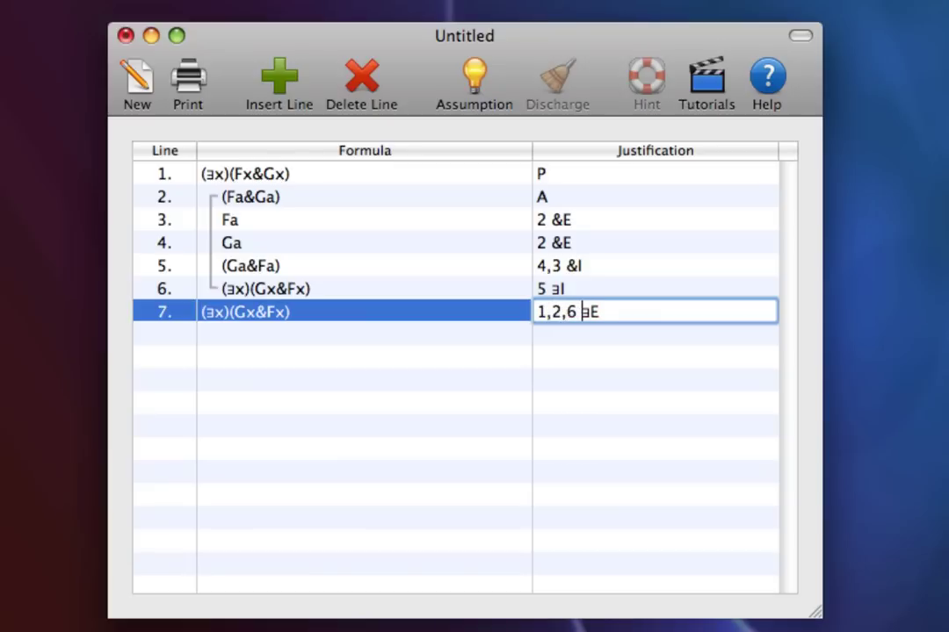
key("Return")
left_click(525, 360)
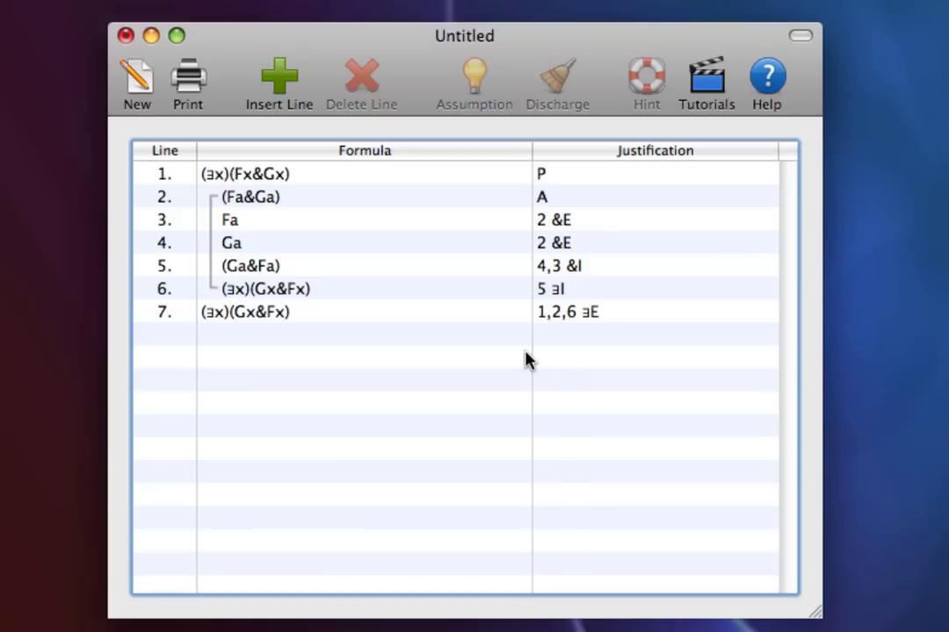